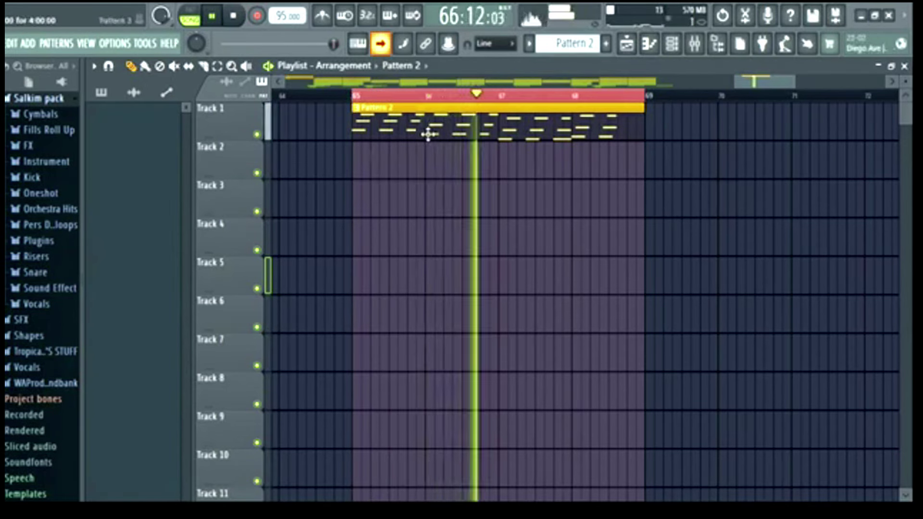
- Show the pattern picker beside the playlist and examine Pattern 2's notes in the piano roll during playback
key(alt+p)
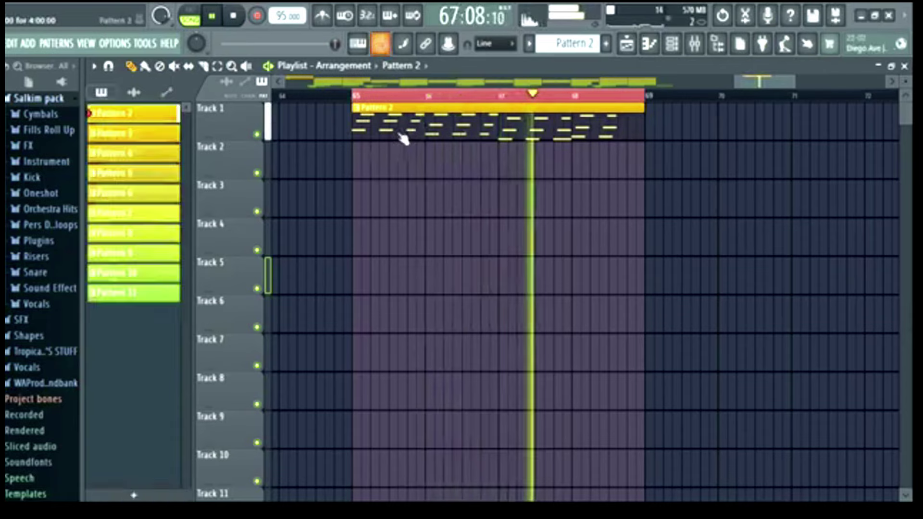
double_click(403, 138)
scroll(358, 168, down, 3)
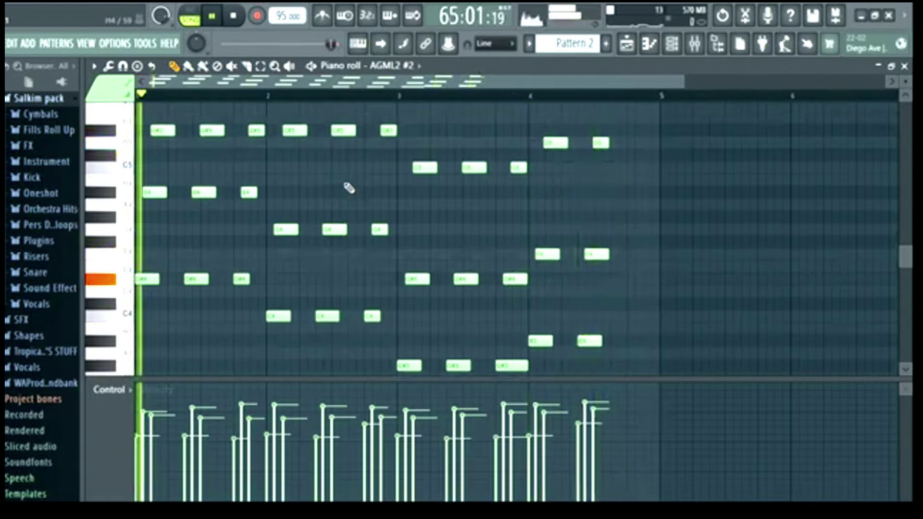
scroll(349, 188, down, 1)
scroll(349, 189, up, 1)
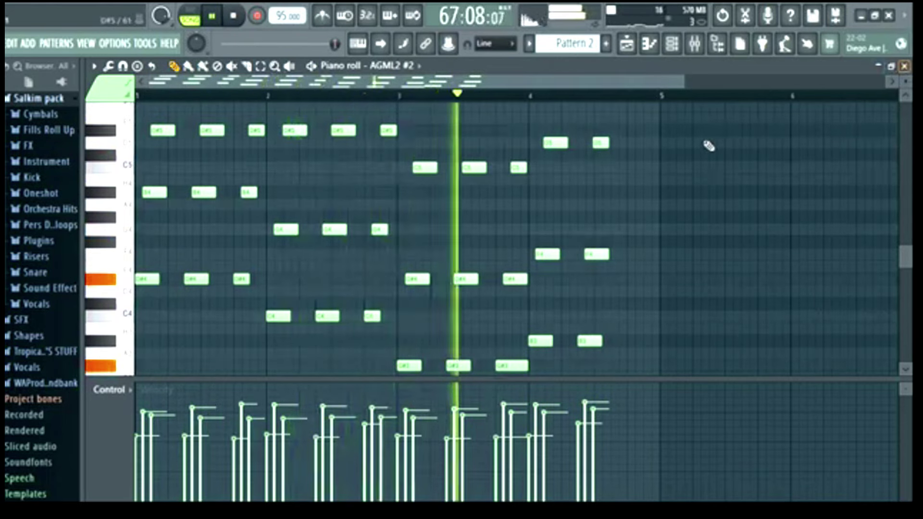
scroll(693, 159, down, 1)
scroll(712, 154, down, 1)
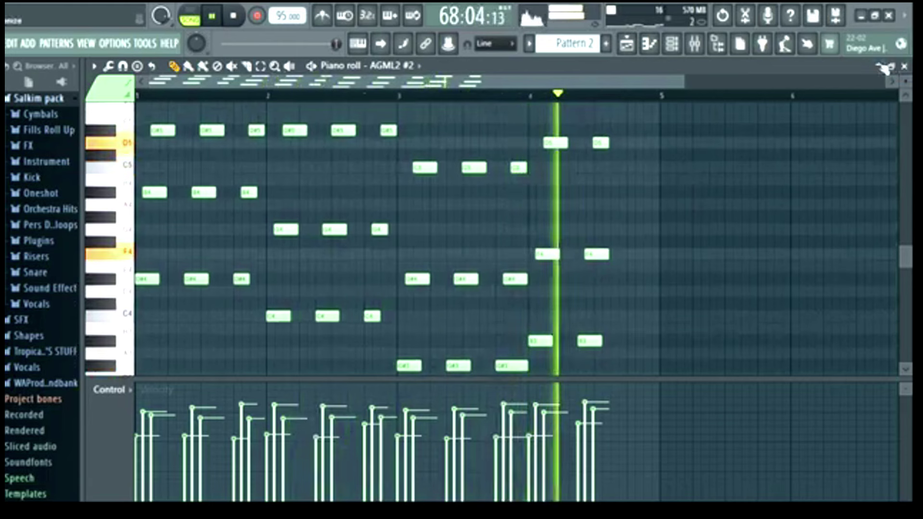
click(904, 65)
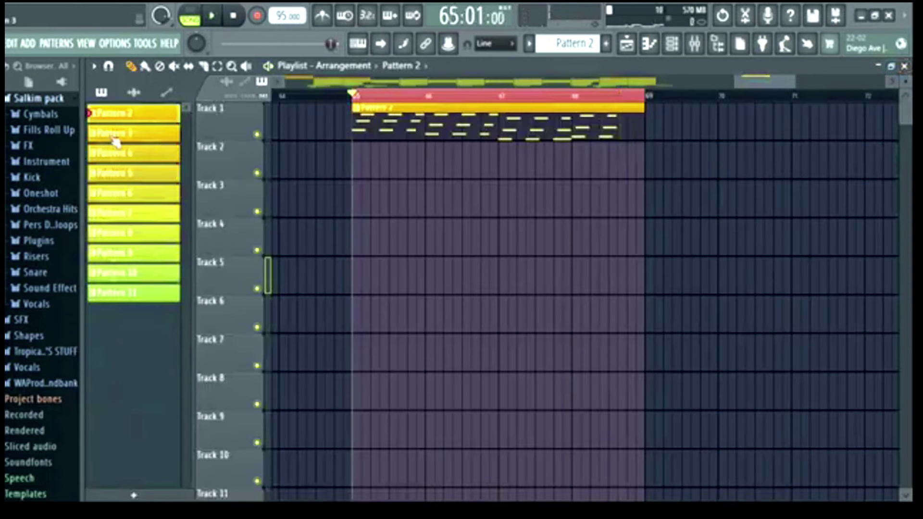
- Place Pattern 3 on Track 2 at bar 65 and audition it, first with Track 1 muted and then with both tracks
click(361, 167)
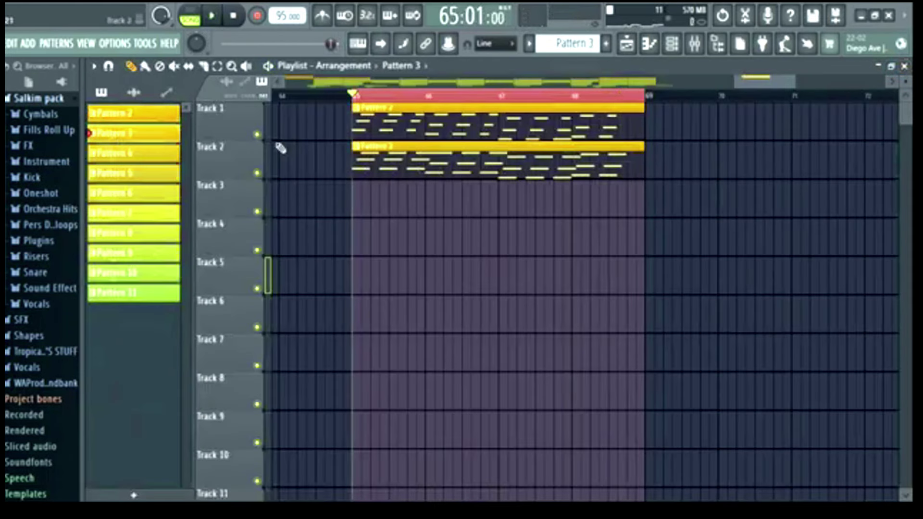
click(257, 135)
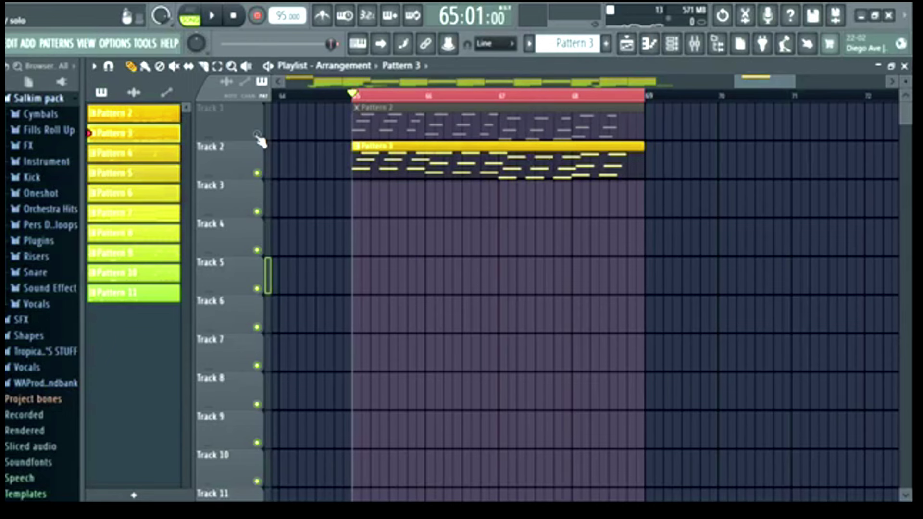
key(space)
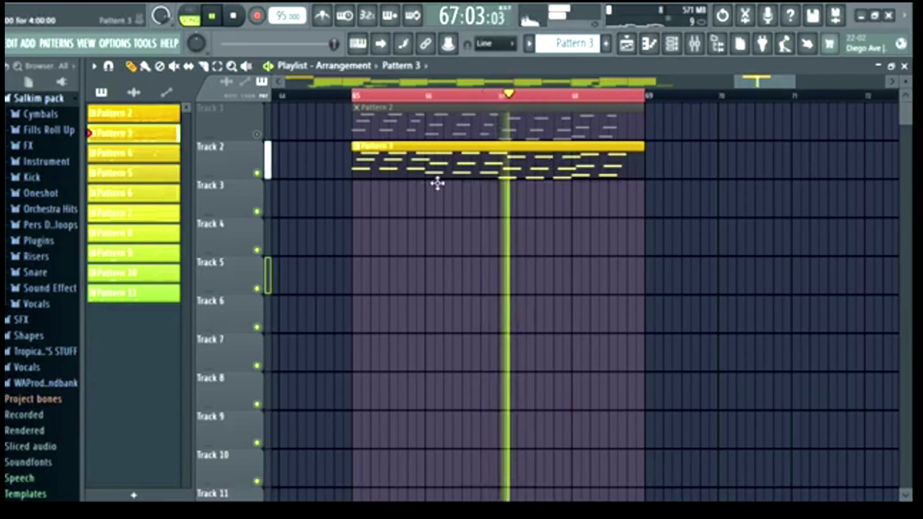
click(263, 138)
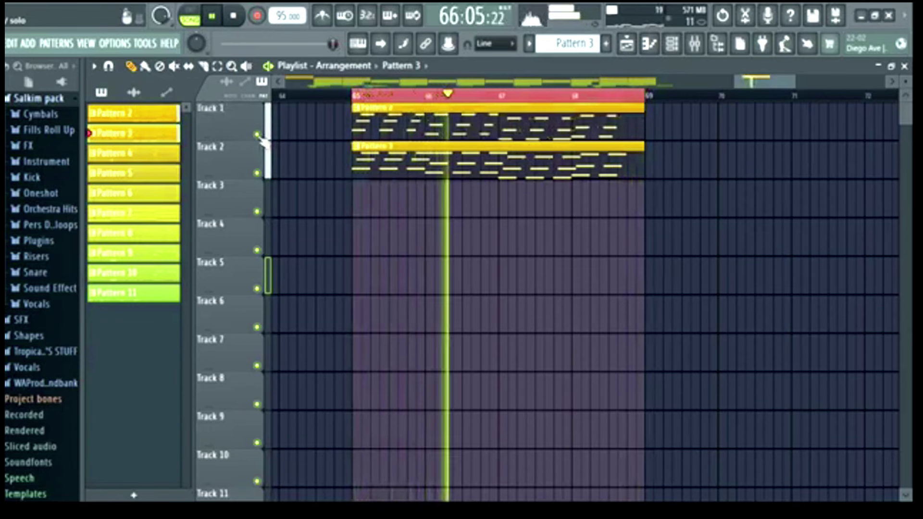
key(space)
- Mute Tracks 1 and 2 in the playlist
click(258, 174)
right_click(258, 135)
right_click(258, 136)
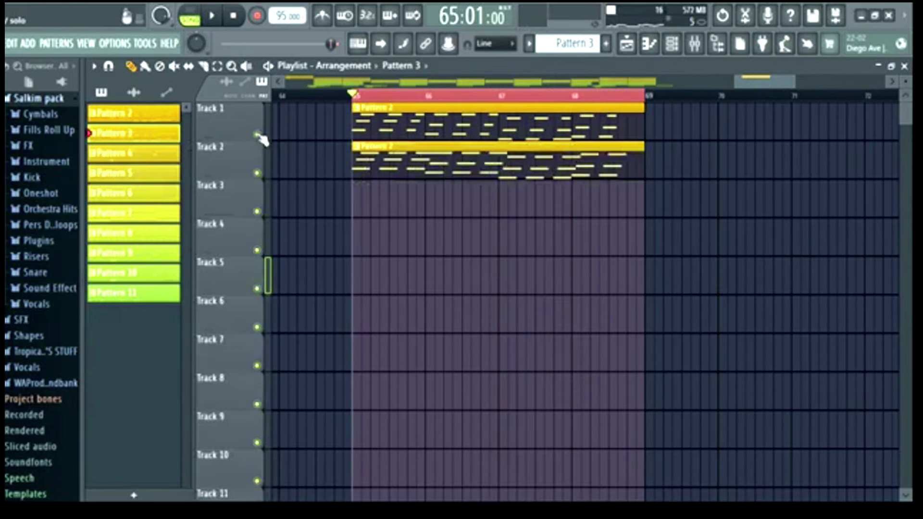
click(258, 136)
click(258, 174)
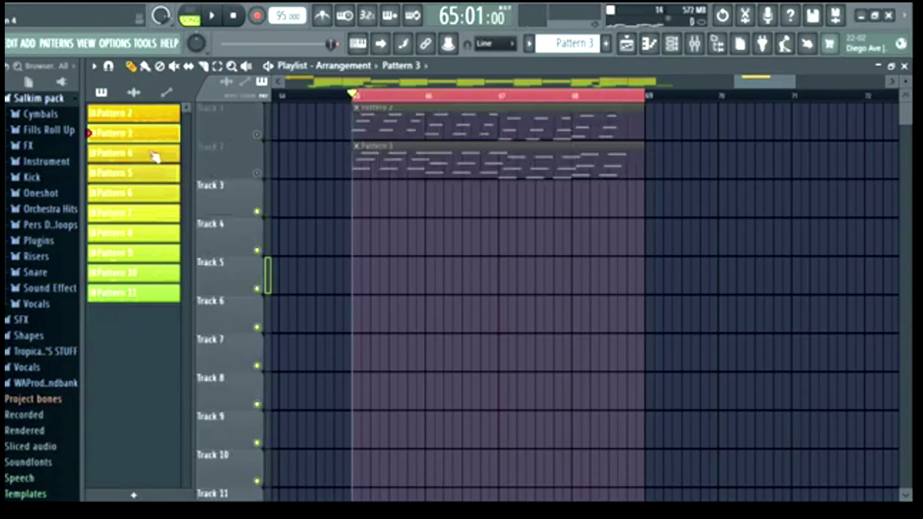
- Place Pattern 4 on Track 3 at bar 65 and play it with that track soloed
click(352, 206)
right_click(257, 212)
key(space)
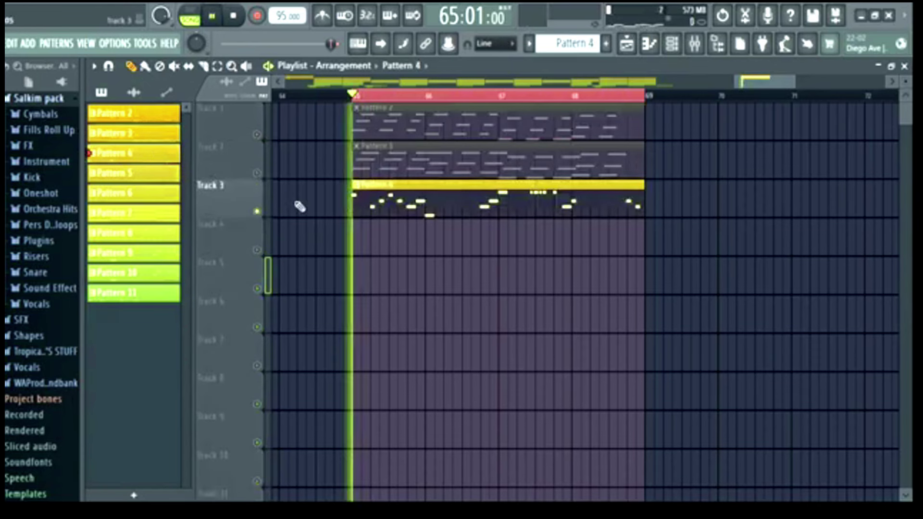
- Examine Pattern 4's notes in the Purity piano roll during playback, and return to the playlist
double_click(418, 214)
scroll(354, 99, down, 1)
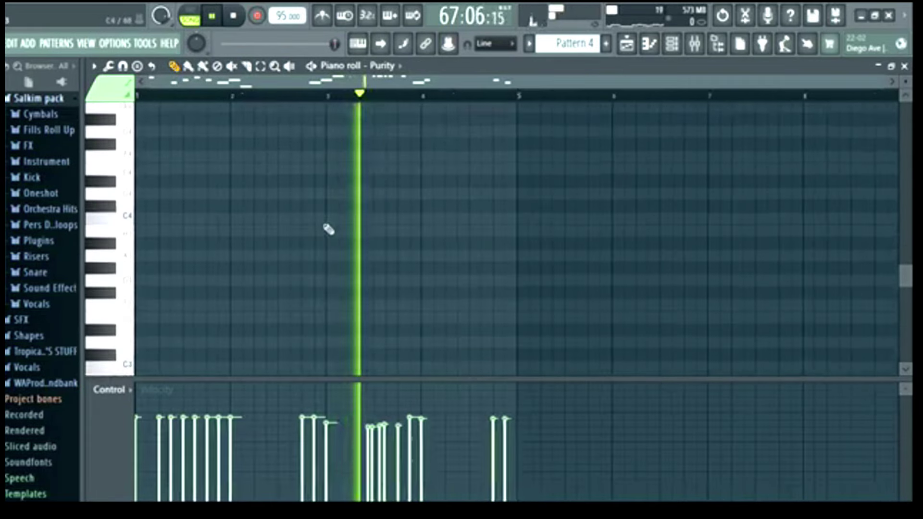
scroll(326, 229, up, 5)
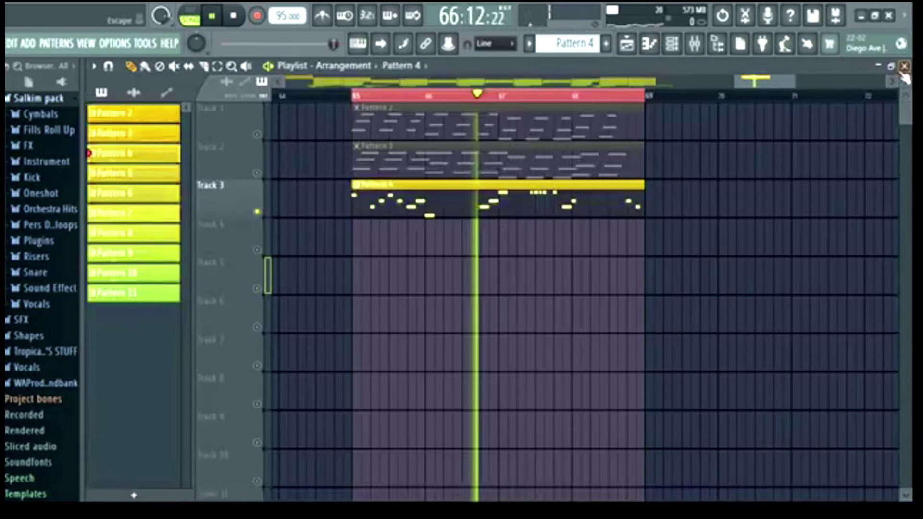
click(904, 67)
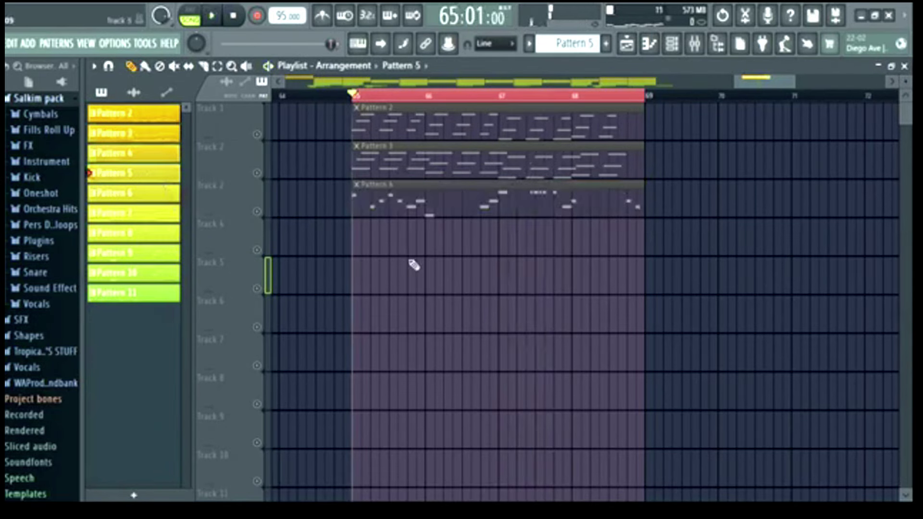
- Place Pattern 5 on soloed Track 4 at bar 65, and play it while examining its notes in the piano roll
key(space)
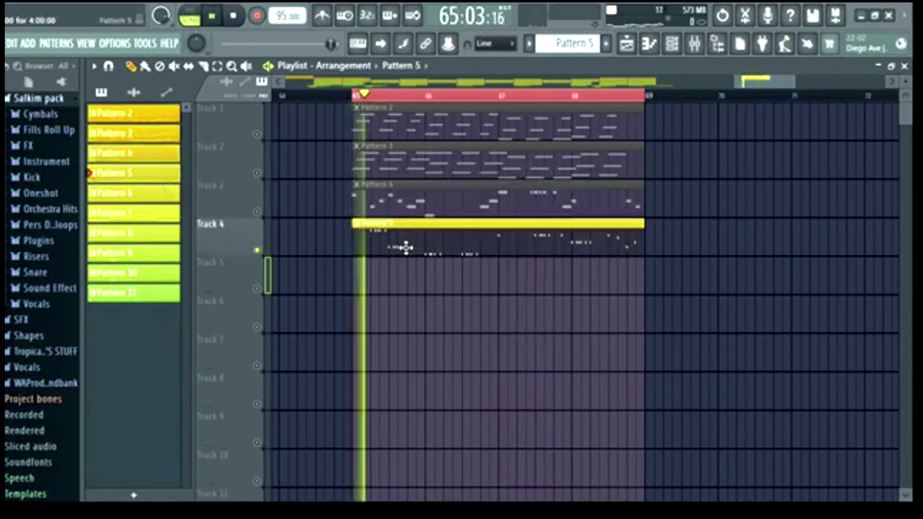
double_click(406, 248)
scroll(309, 145, down, 3)
ctrl+scroll(316, 95, up, 3)
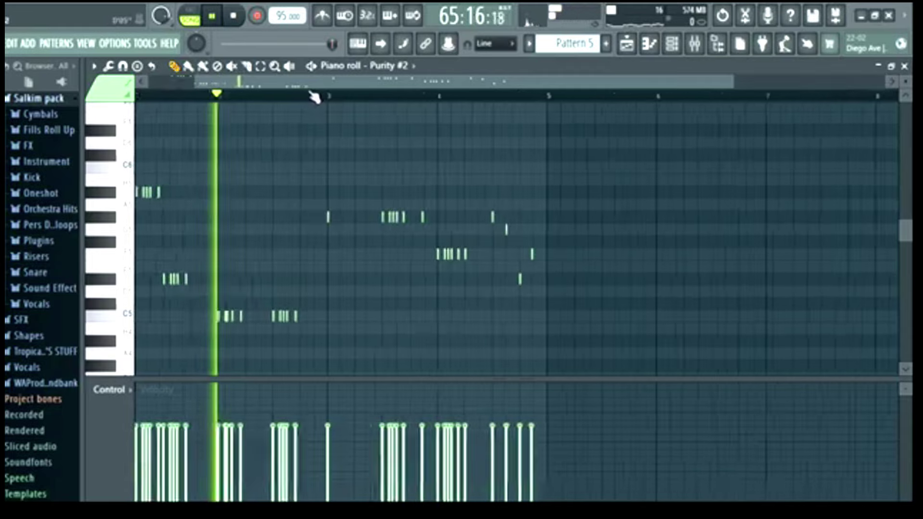
ctrl+scroll(288, 96, up, 2)
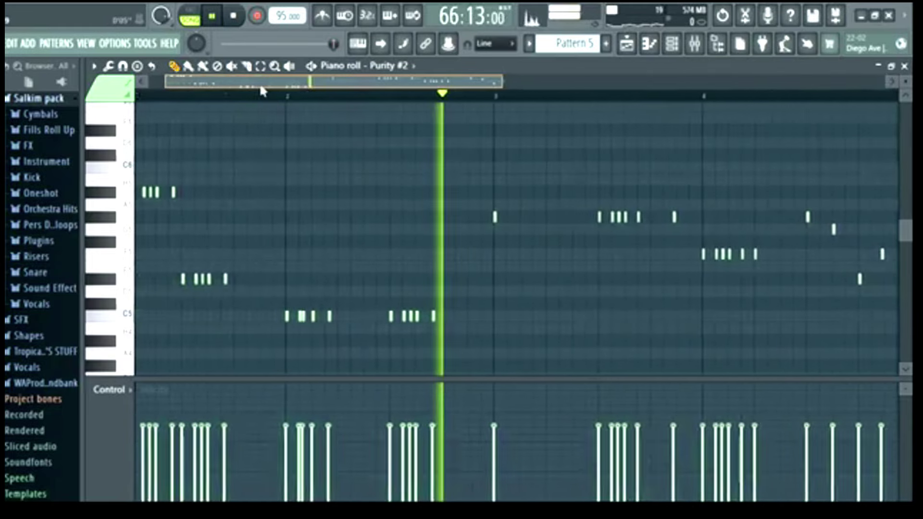
ctrl+scroll(268, 101, down, 2)
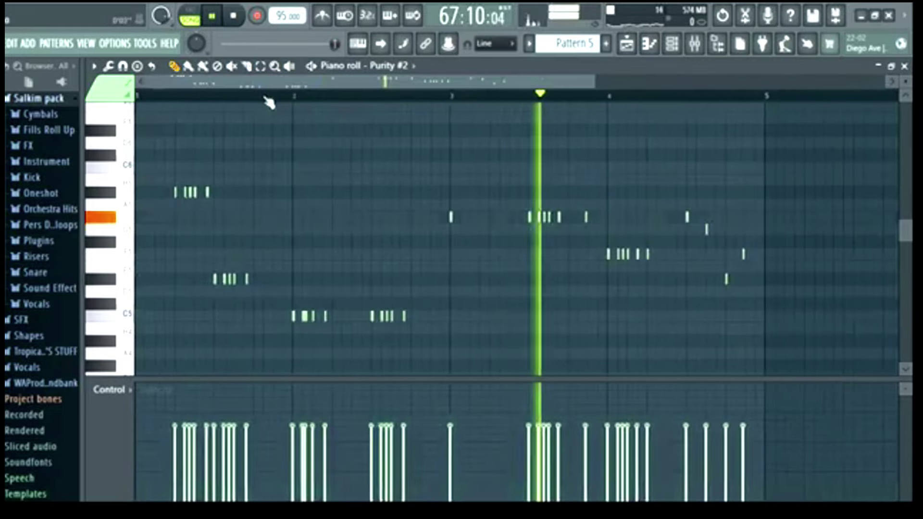
click(904, 66)
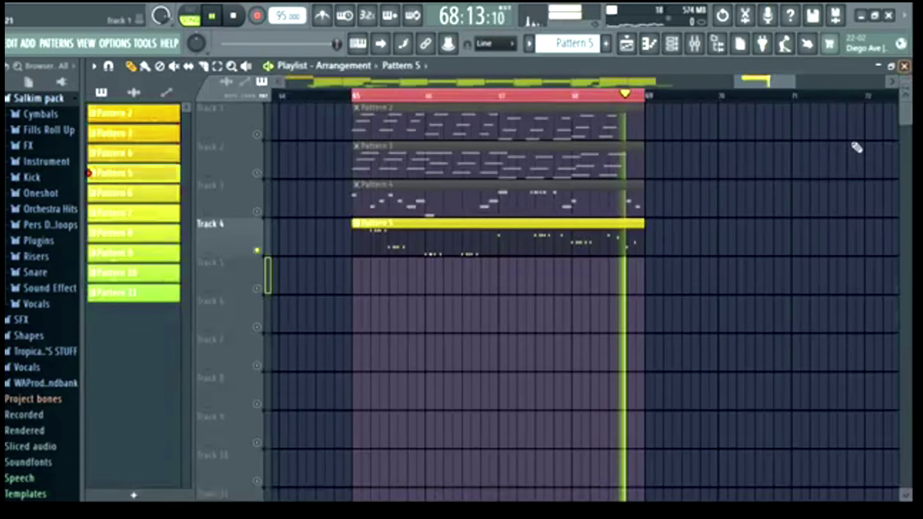
- Mute Track 4, place Pattern 6 on Track 5 at bar 65, and start playback
click(260, 250)
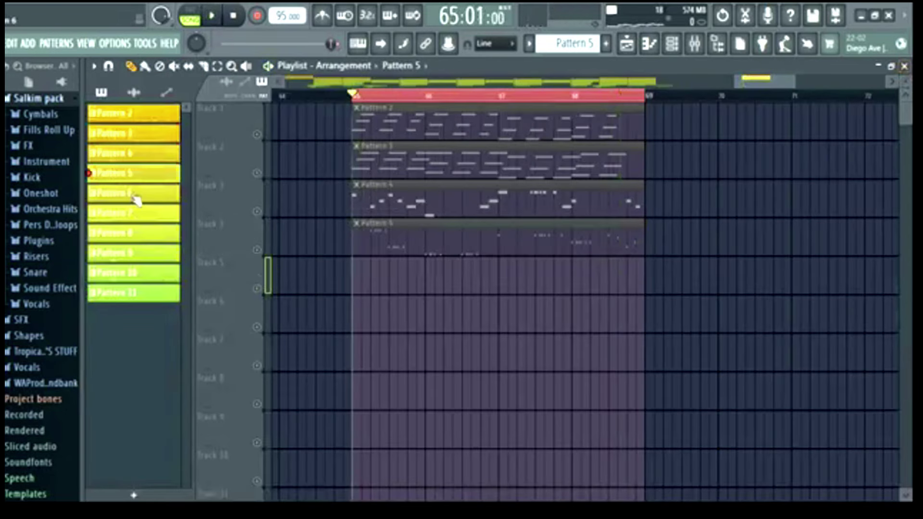
click(355, 284)
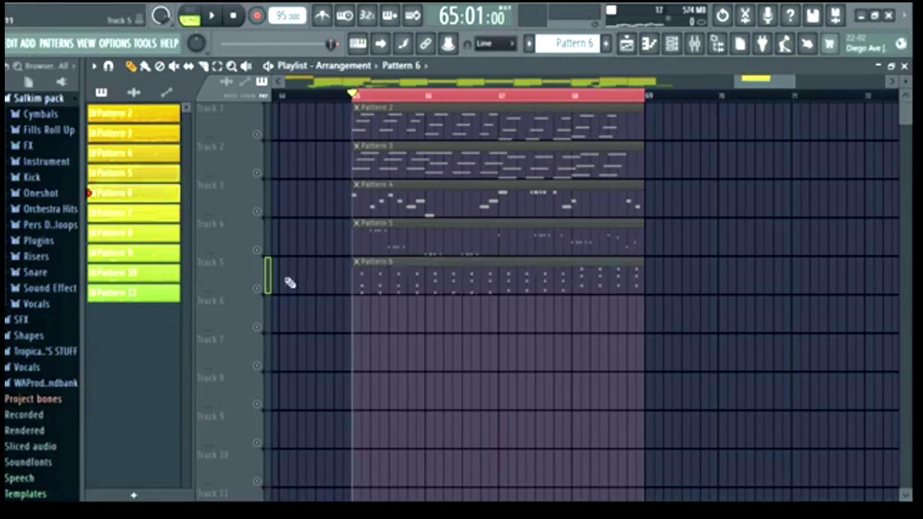
key(space)
- Examine Pattern 6's chord notes in the piano roll during playback, and return to the playlist
double_click(392, 287)
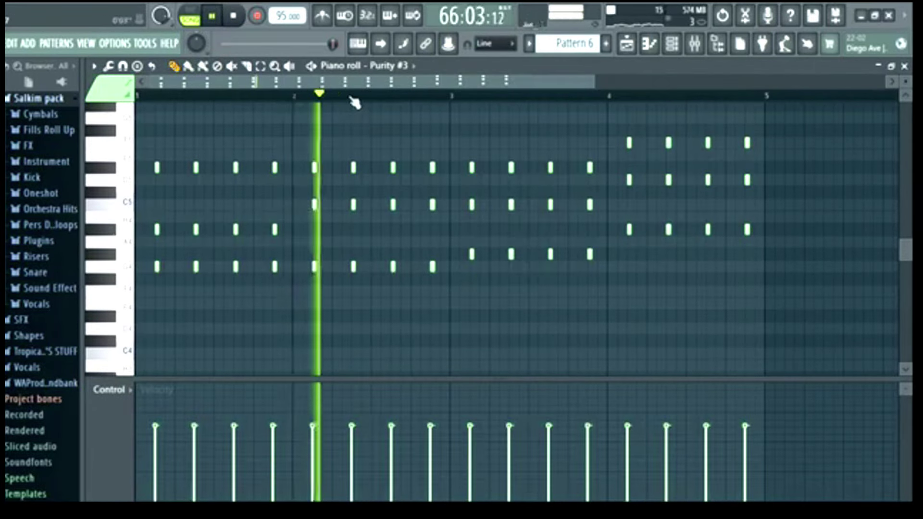
scroll(355, 103, down, 1)
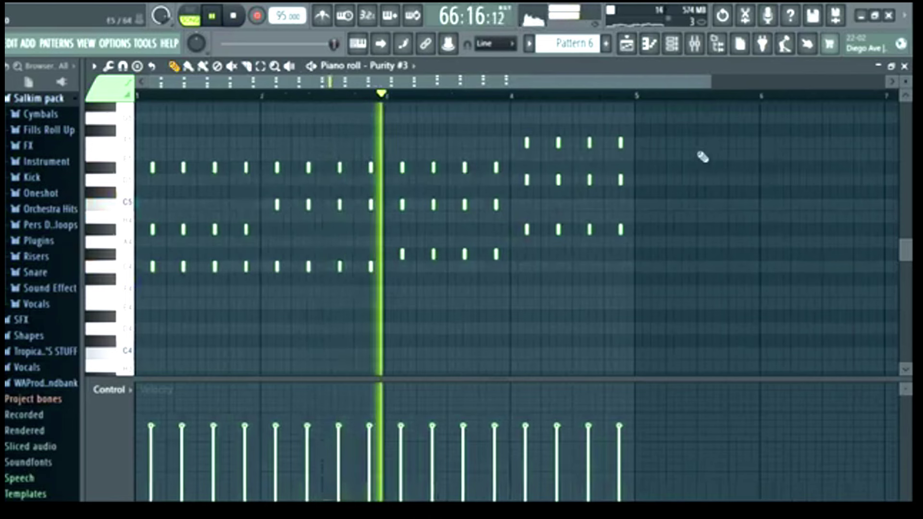
click(904, 66)
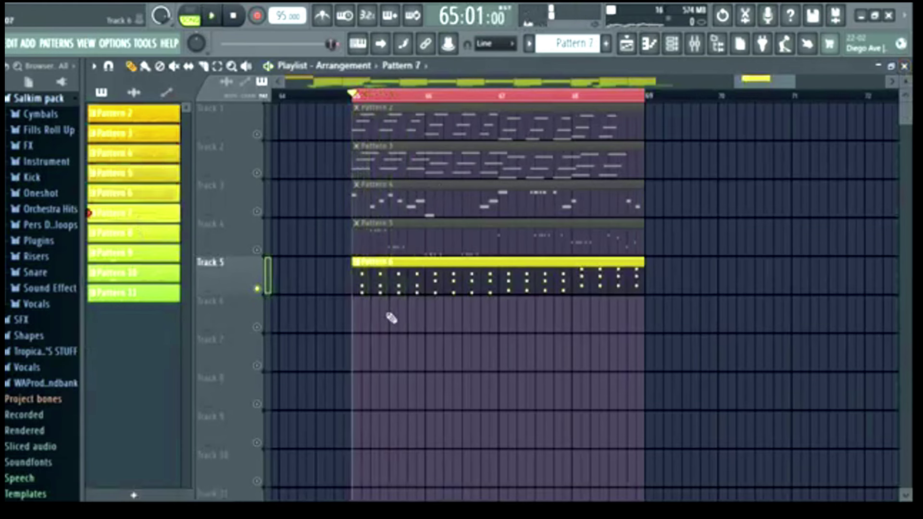
- Place Pattern 7 on Track 6 at bar 65 and play it with that track soloed
click(362, 321)
click(260, 329)
key(space)
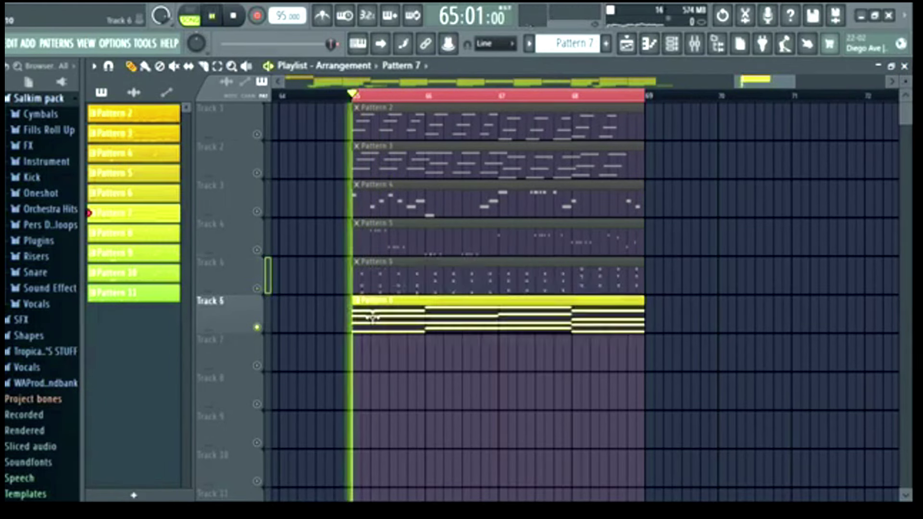
- Examine Pattern 7's sustained chords in the Orchestral piano roll, stop playback, and return to the playlist
double_click(408, 327)
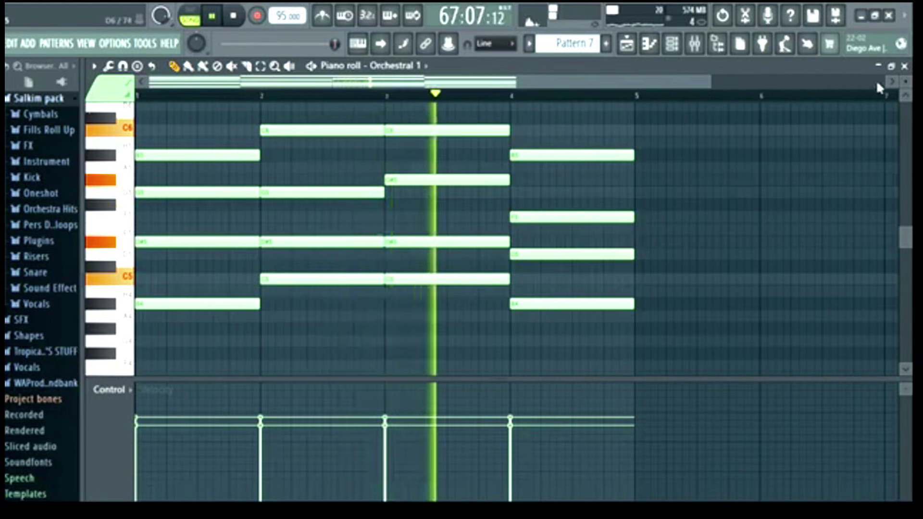
key(space)
click(905, 67)
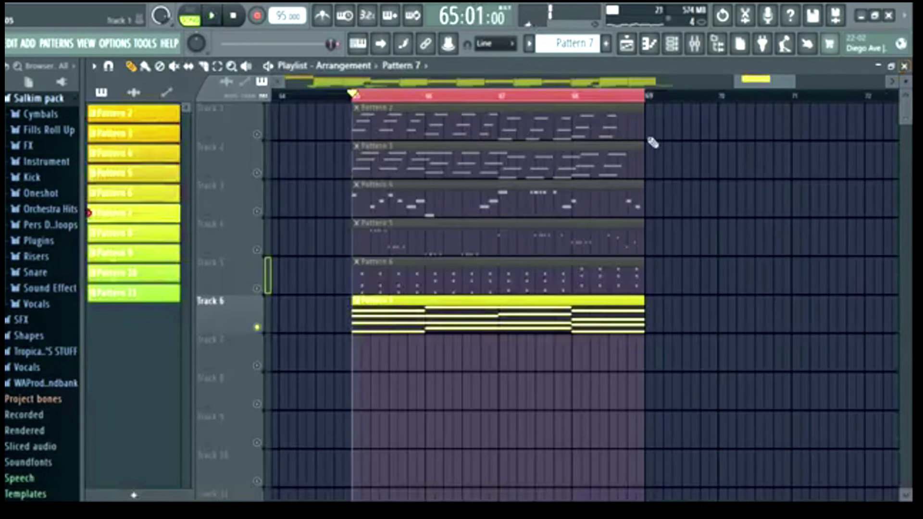
- Solo Track 7, fill bars 65 to 68 with two Pattern 8 clips, and examine the snare notes in the piano roll during playback
scroll(293, 340, down, 1)
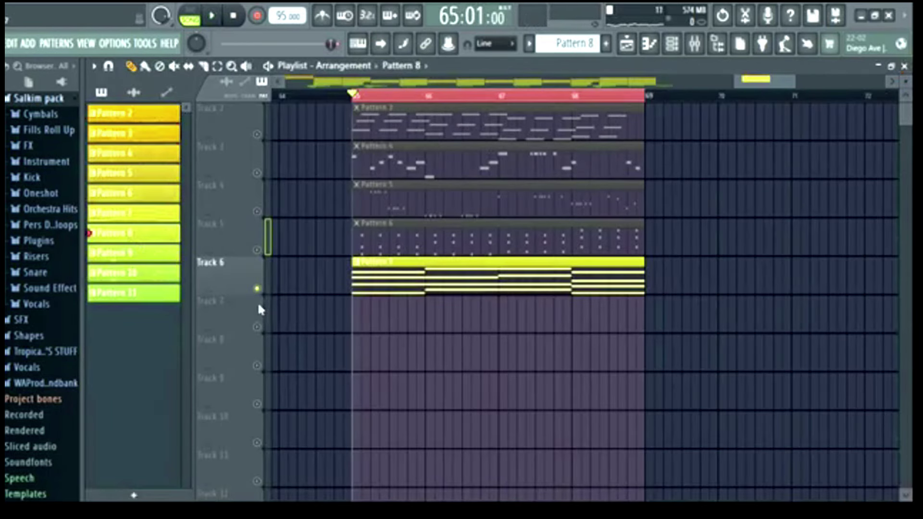
right_click(257, 328)
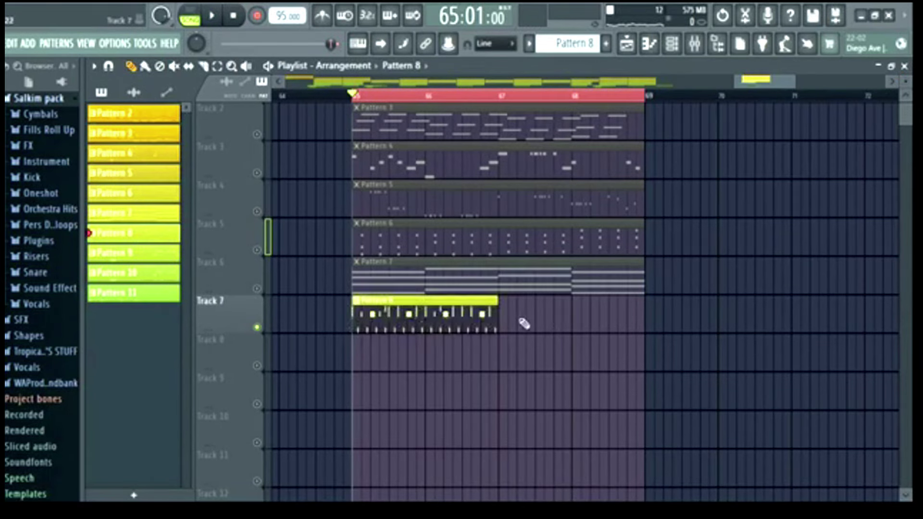
double_click(383, 323)
scroll(312, 232, up, 1)
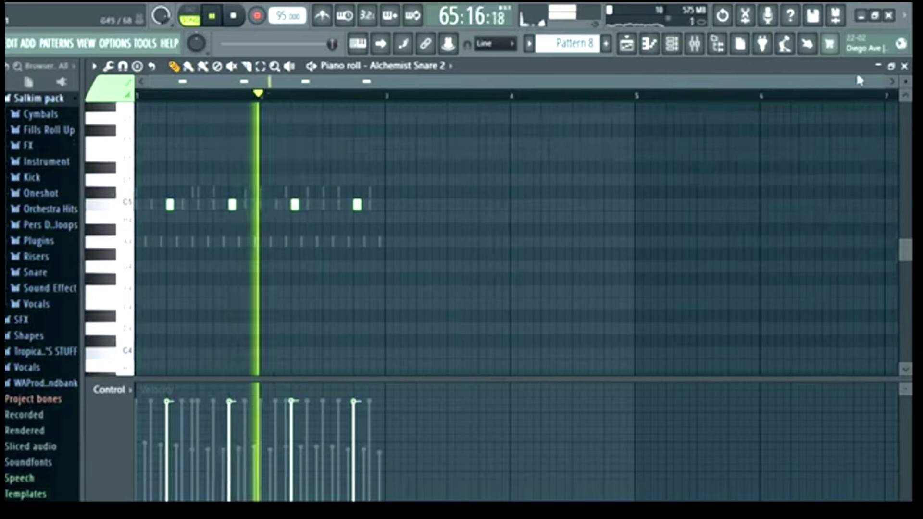
click(904, 65)
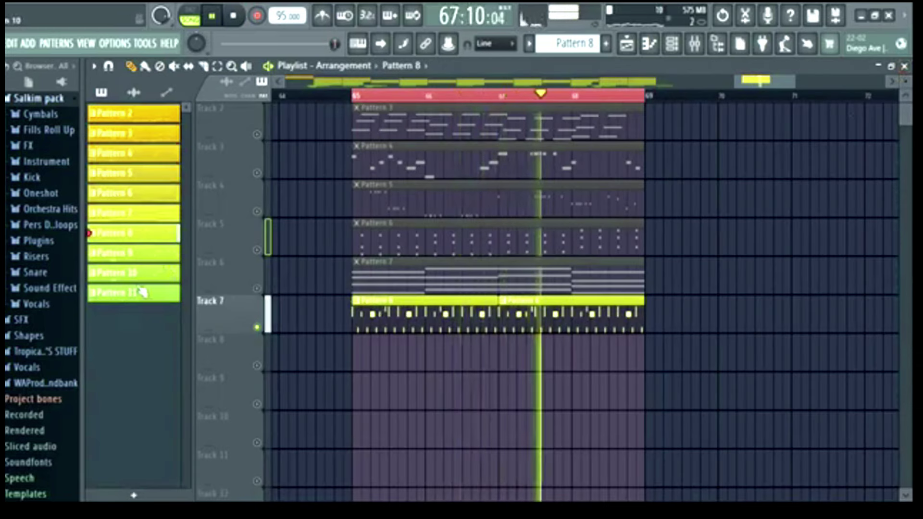
- Stop playback, solo Track 8, and place Pattern 9 on it at bar 65
click(127, 255)
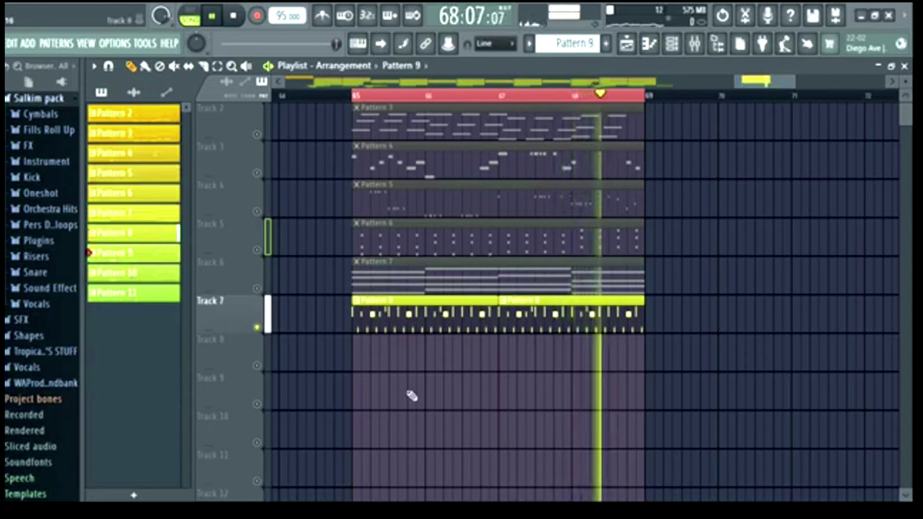
key(space)
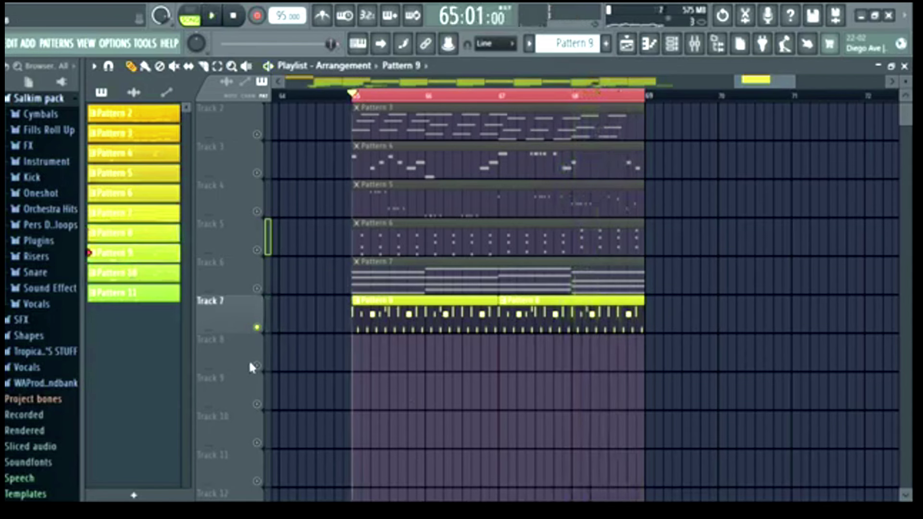
click(262, 363)
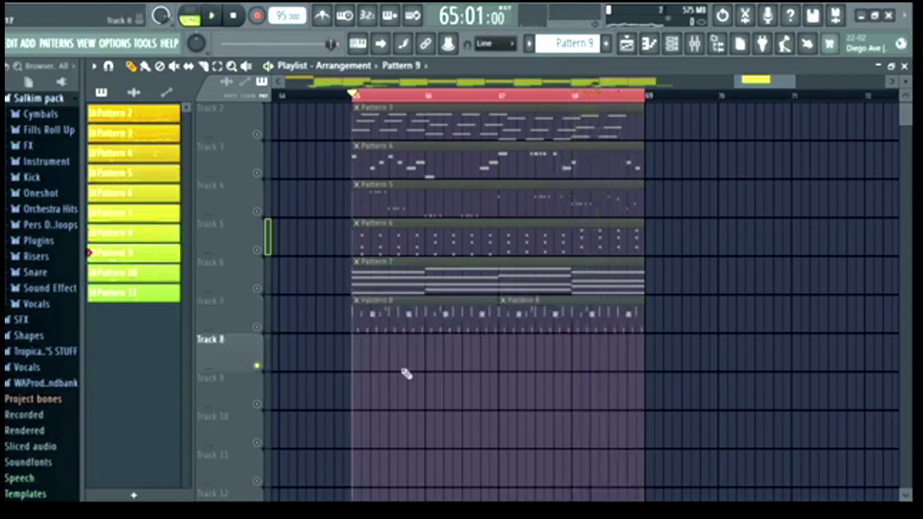
click(381, 363)
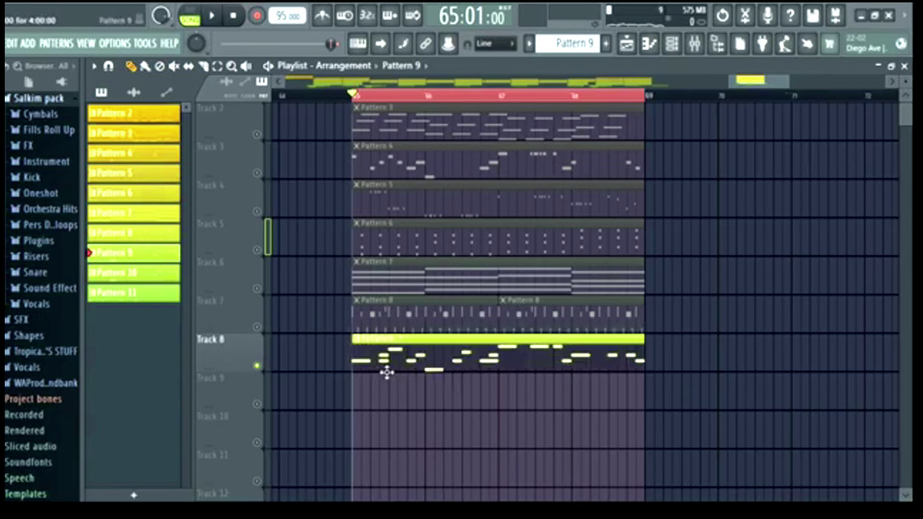
- Place Pattern 10 on Track 9 at bar 65, examine its BooBass notes in the piano roll during playback, and return to the playlist
scroll(361, 374, down, 3)
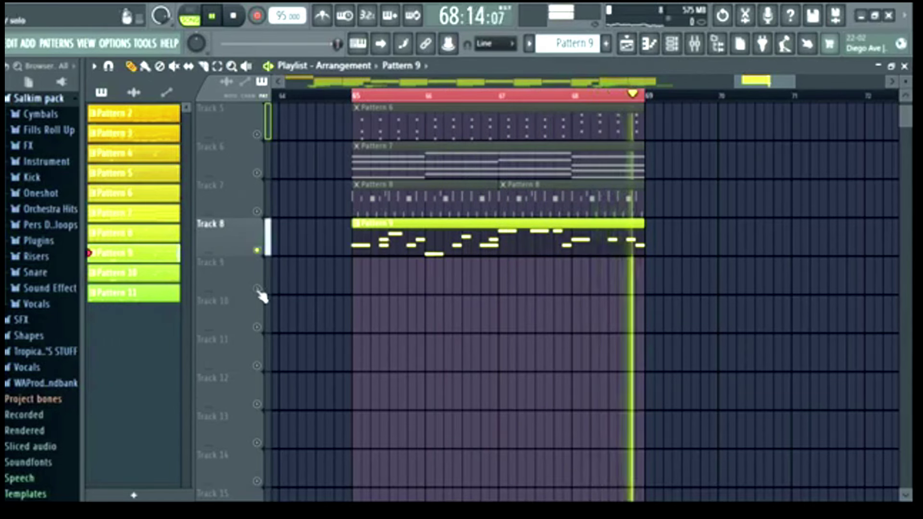
click(358, 290)
double_click(394, 291)
key(space)
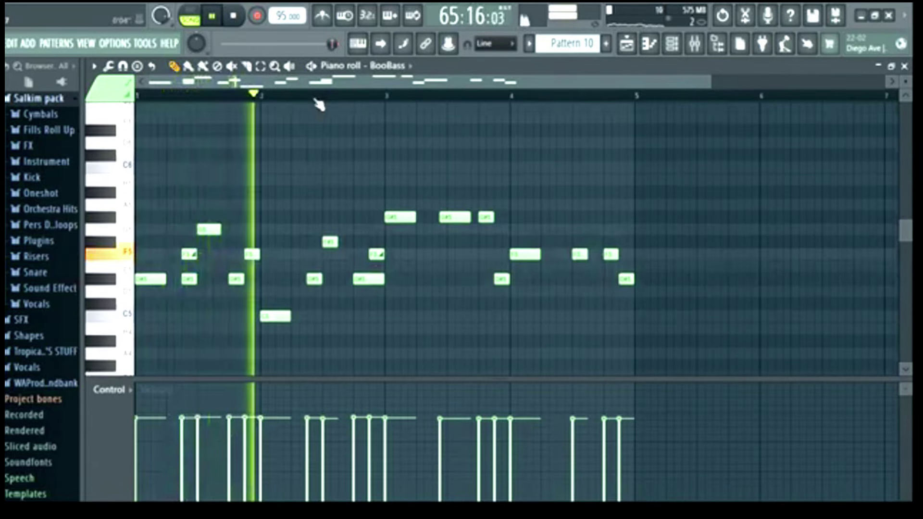
click(905, 68)
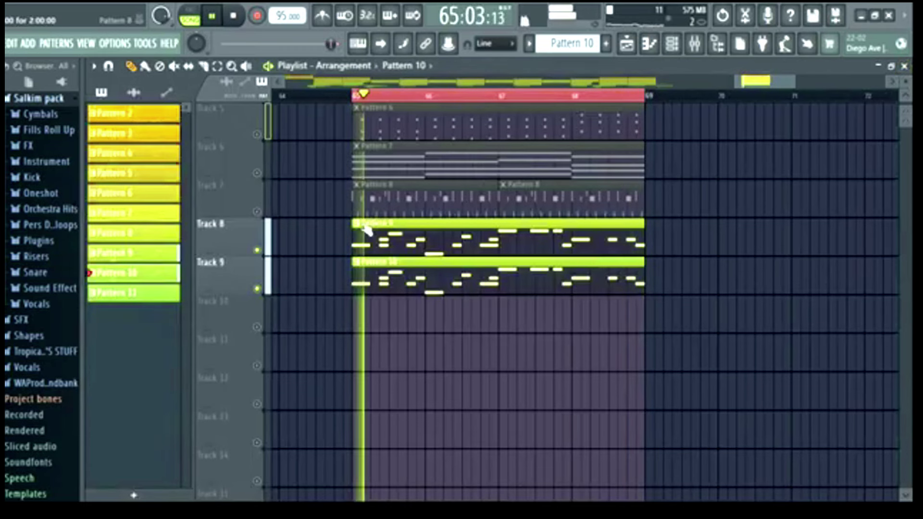
- Solo Track 10, place Pattern 11 on it at bar 65, and play it
right_click(258, 328)
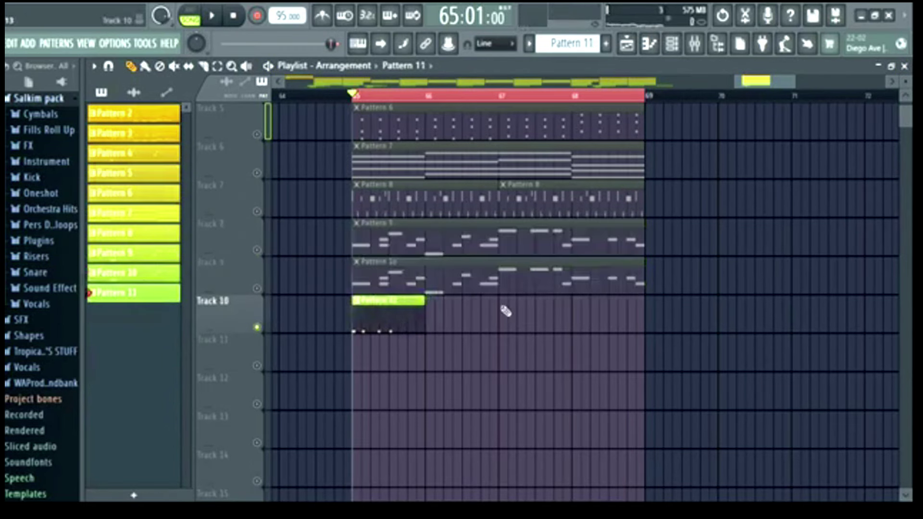
scroll(353, 349, down, 1)
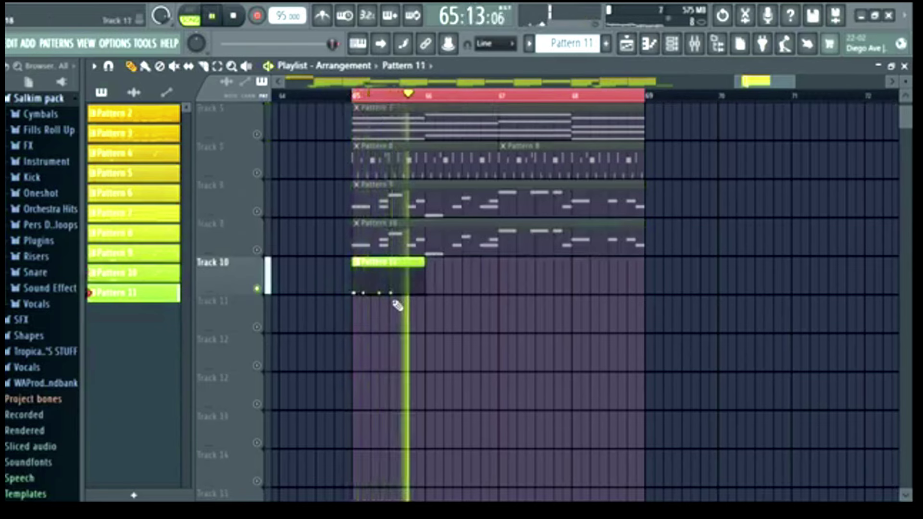
scroll(394, 312, down, 1)
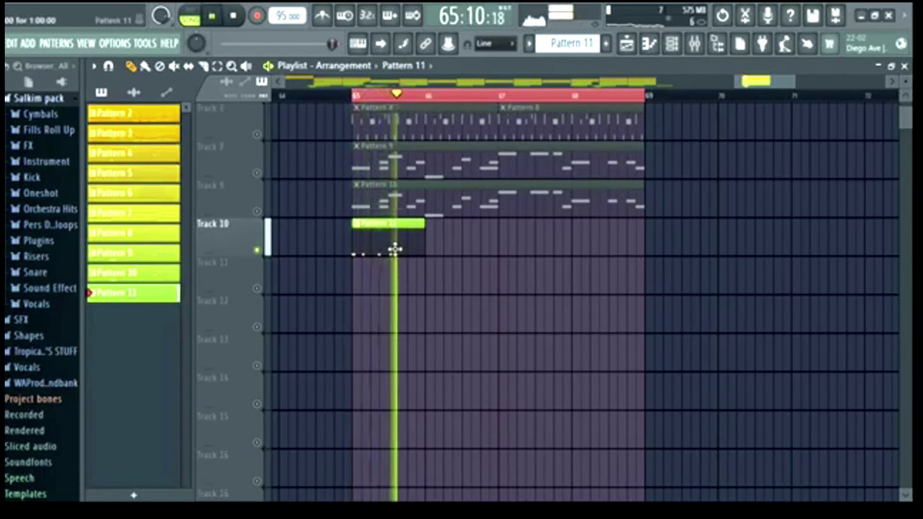